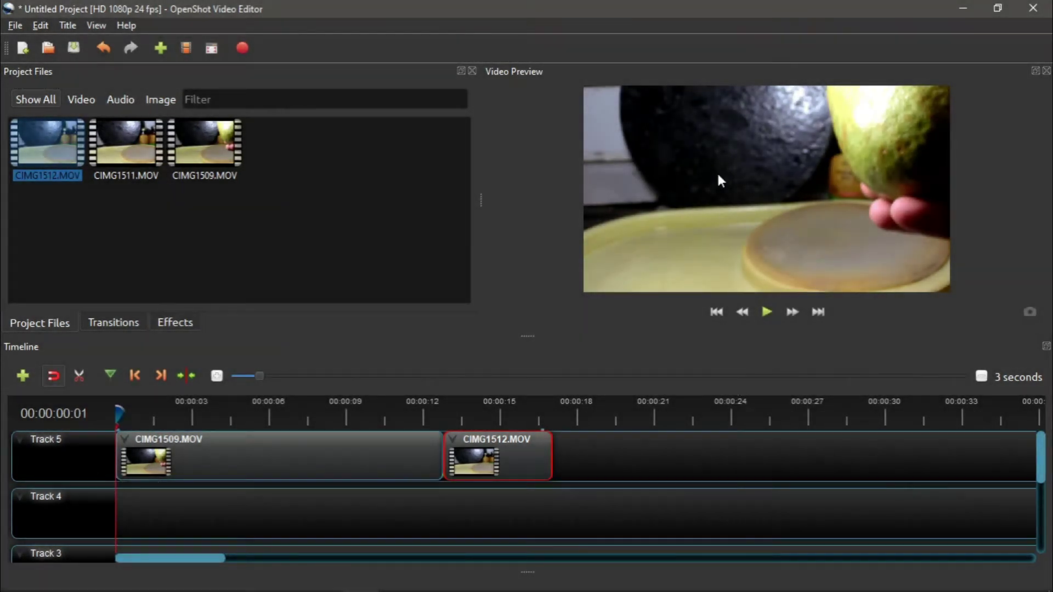
Preview both clips, then set CIMG1509.MOV and CIMG1512.MOV volume to Level 0%.
left_click(253, 406)
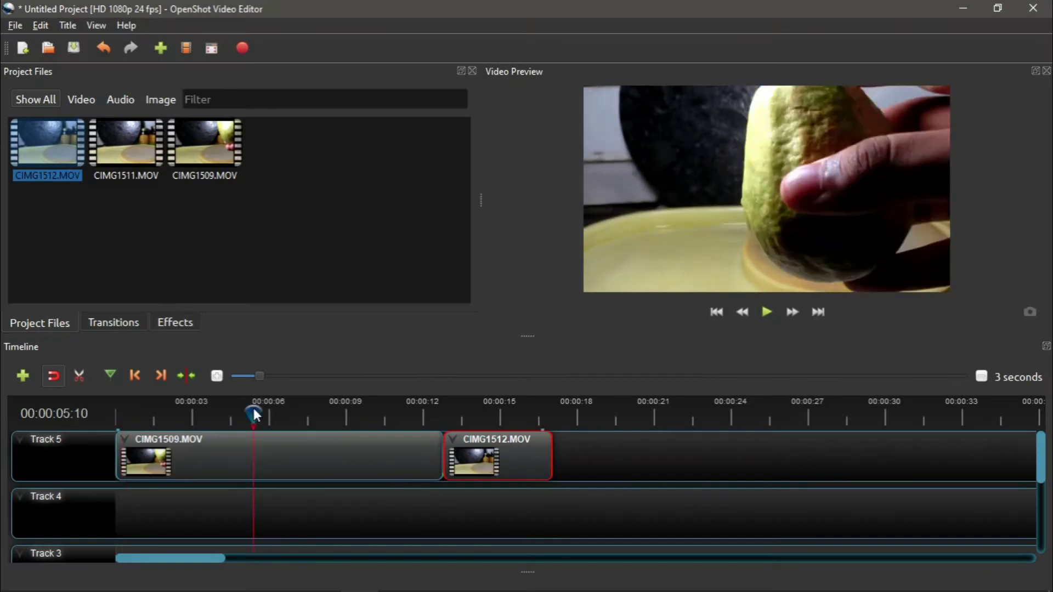
left_click(474, 400)
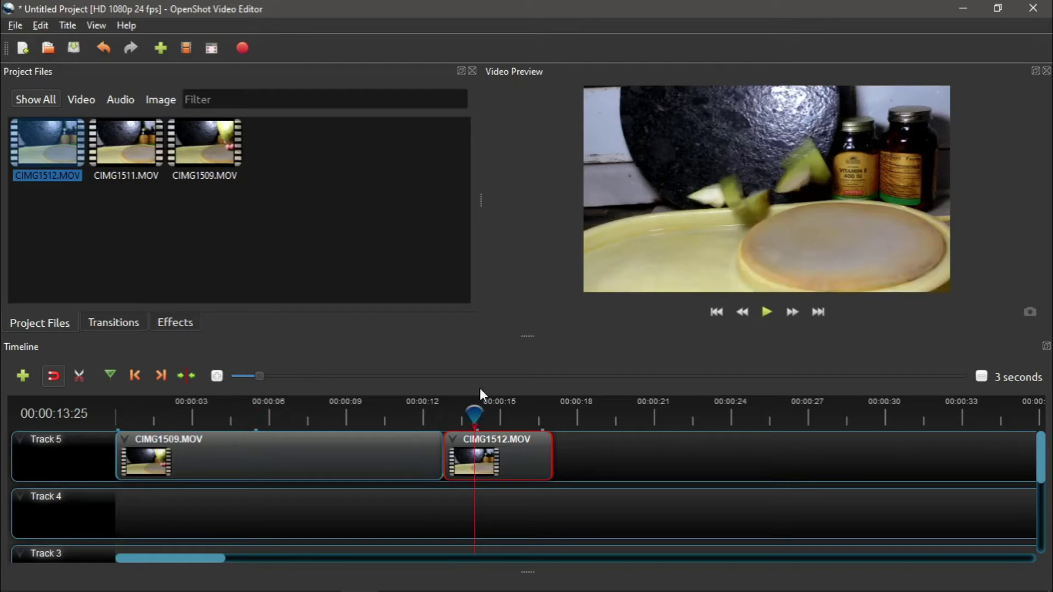
left_click(365, 456)
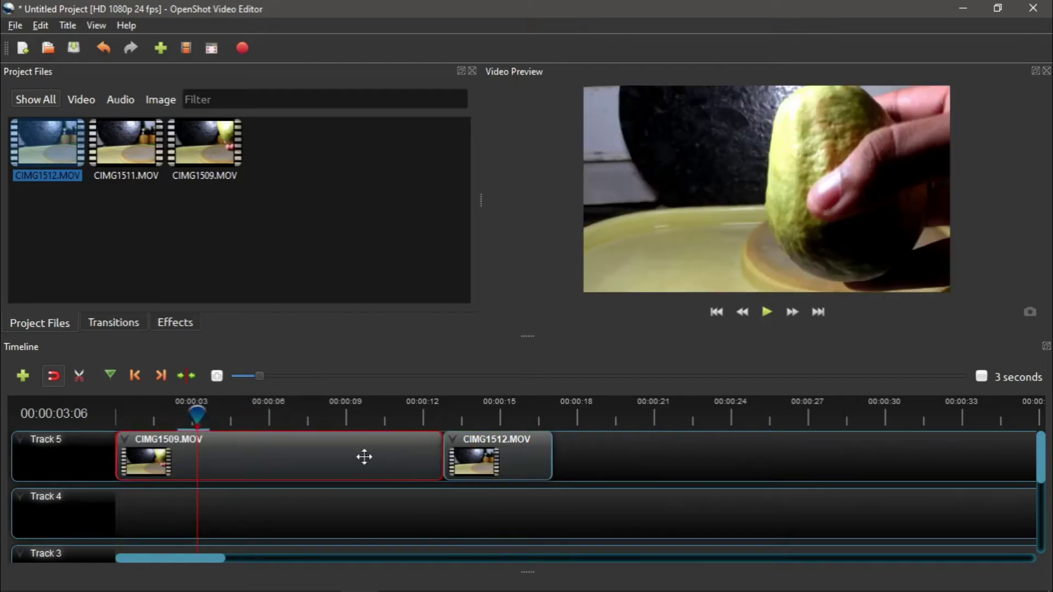
right_click(365, 455)
mouse_move(579, 376)
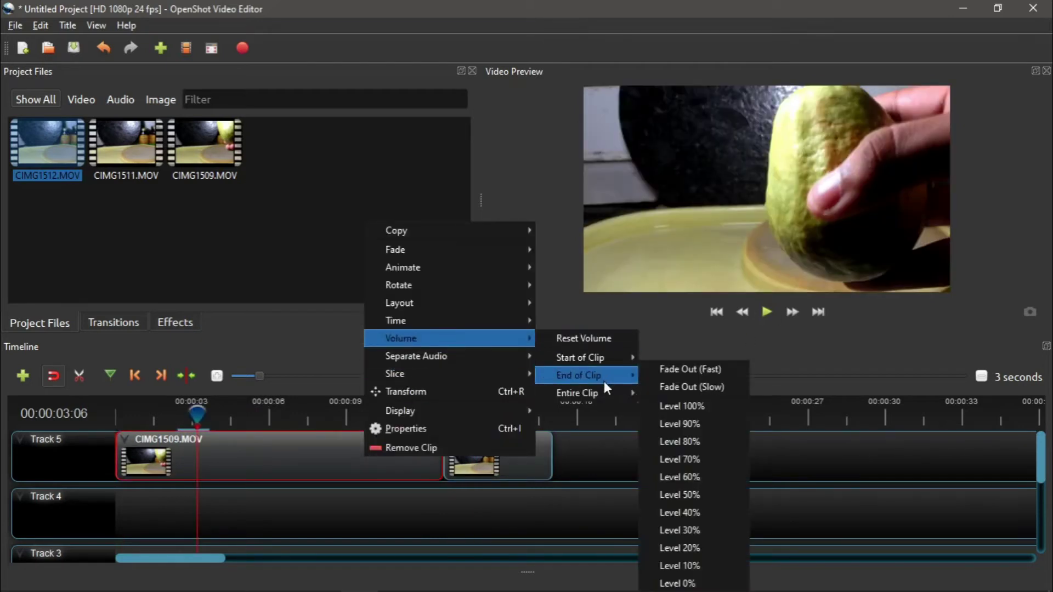
left_click(677, 584)
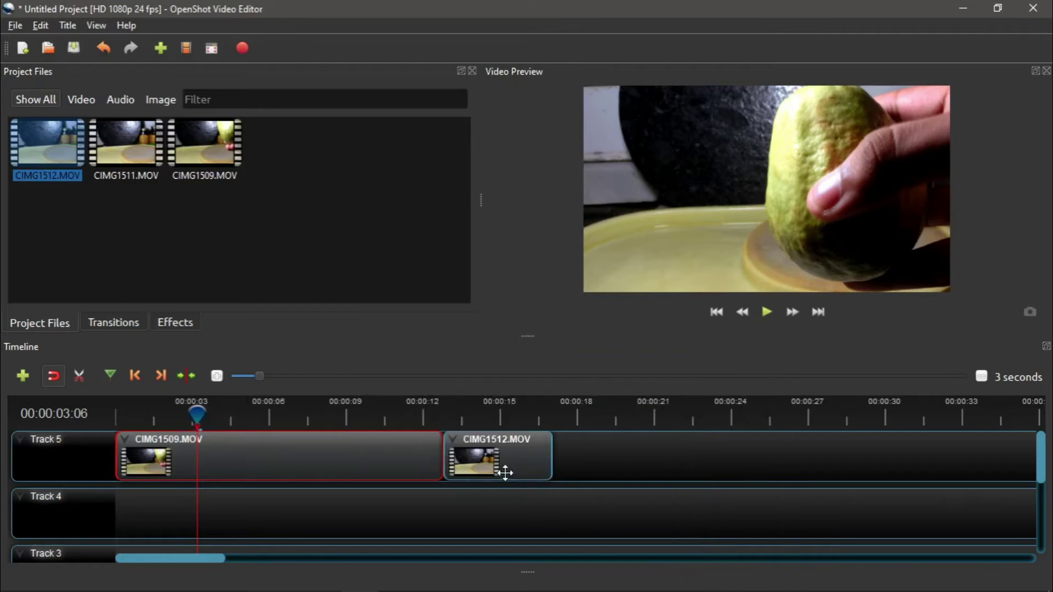
right_click(504, 472)
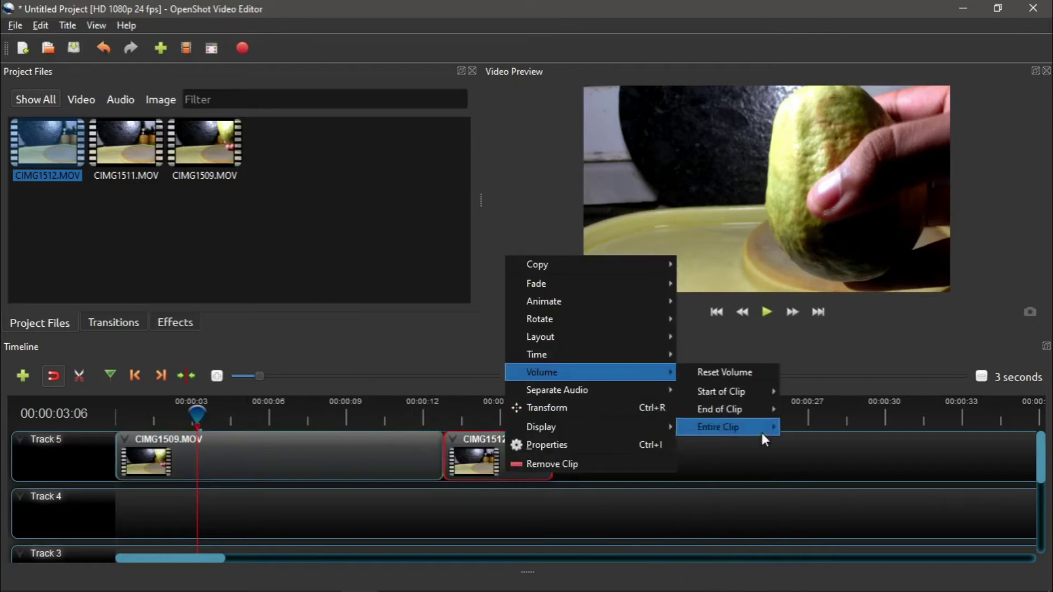
mouse_move(725, 427)
left_click(829, 583)
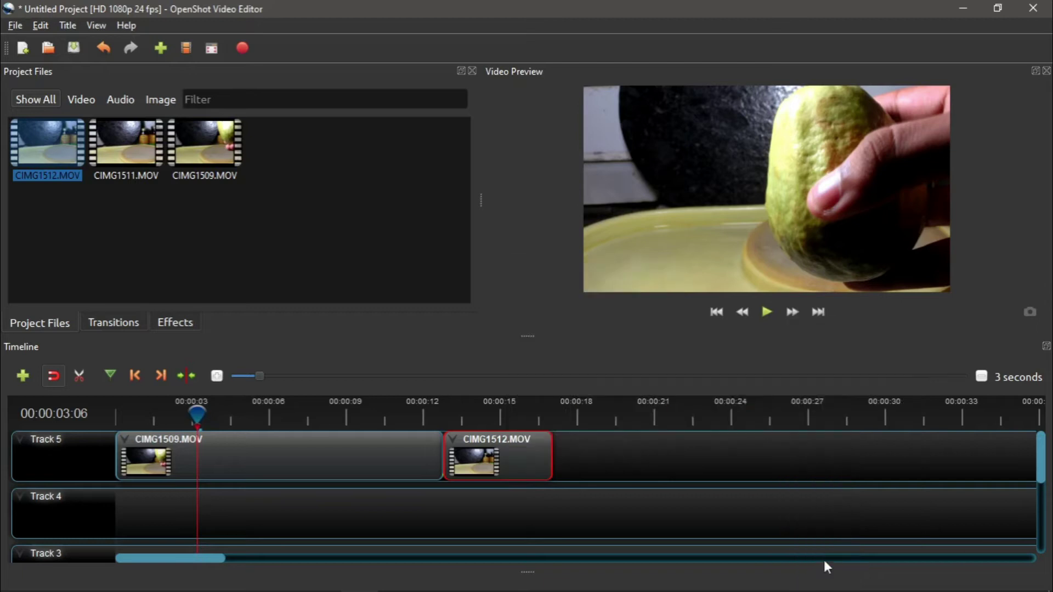
Play the preview, pause near the impact, and step frames to 00:00:06:10.
left_click(768, 313)
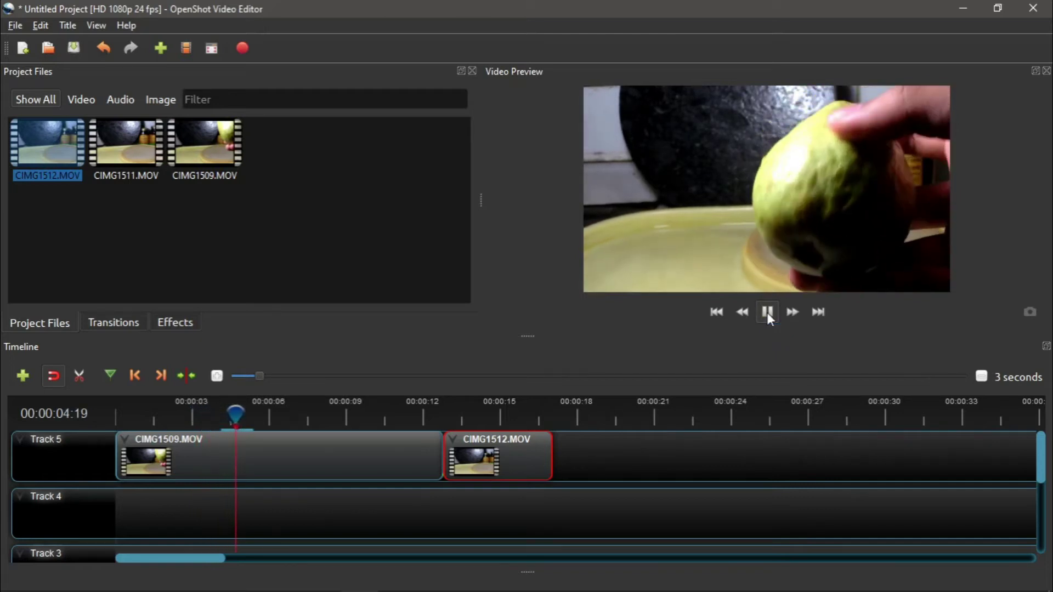
left_click(767, 314)
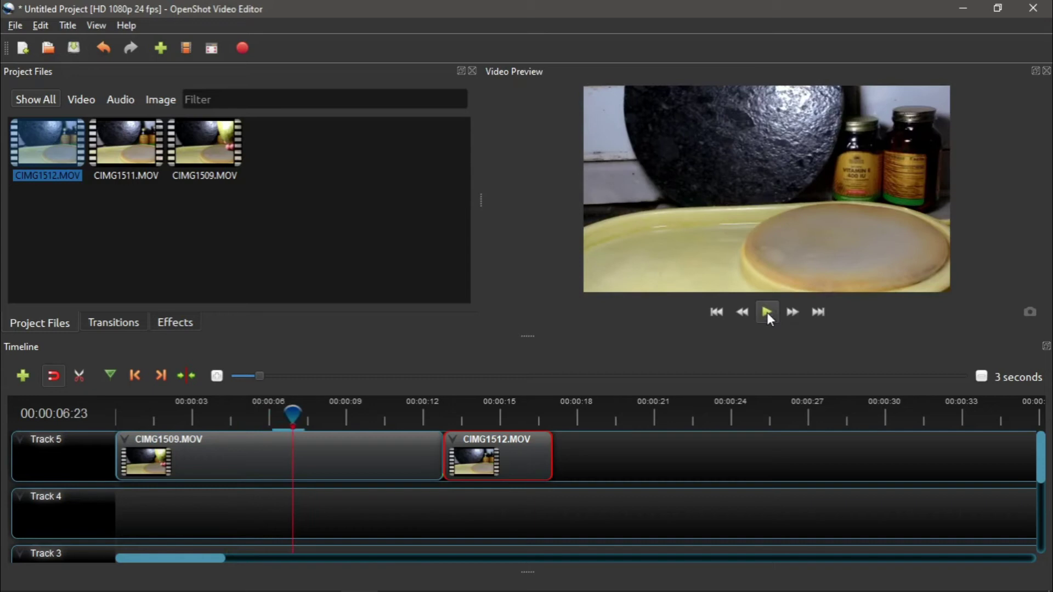
key("Left")
key("Left")
key("Left")
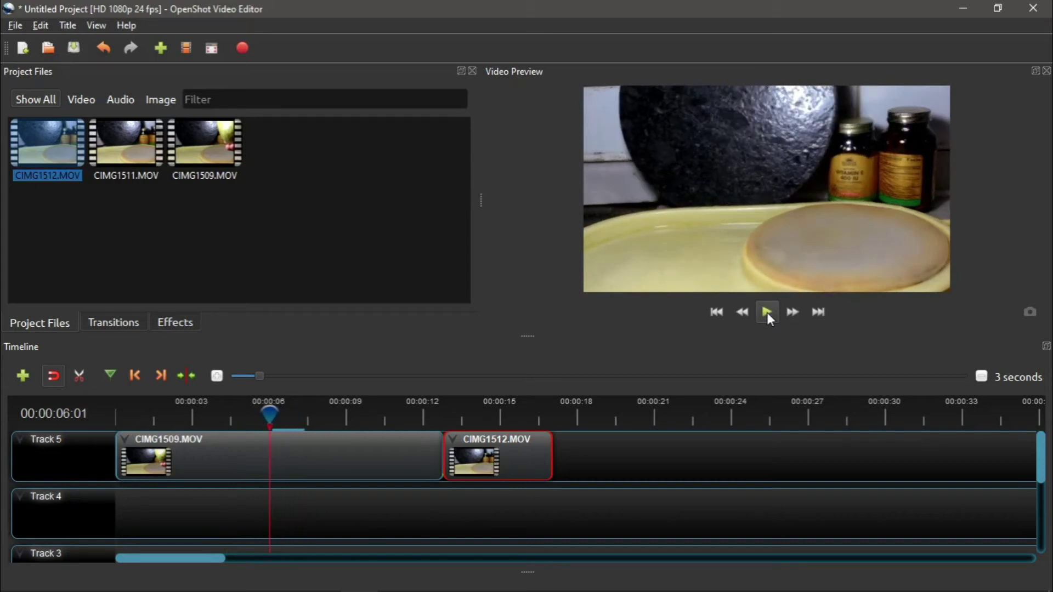
key("Right")
key("Right")
key("Right")
key("Right")
key("Right")
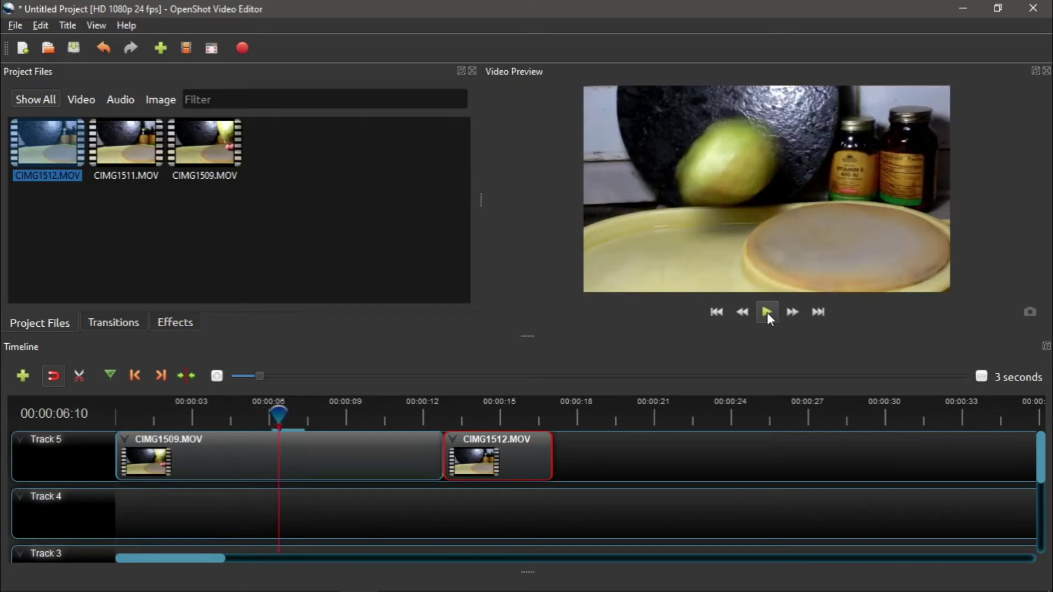
key("Right")
key("Left")
key("Left")
key("Right")
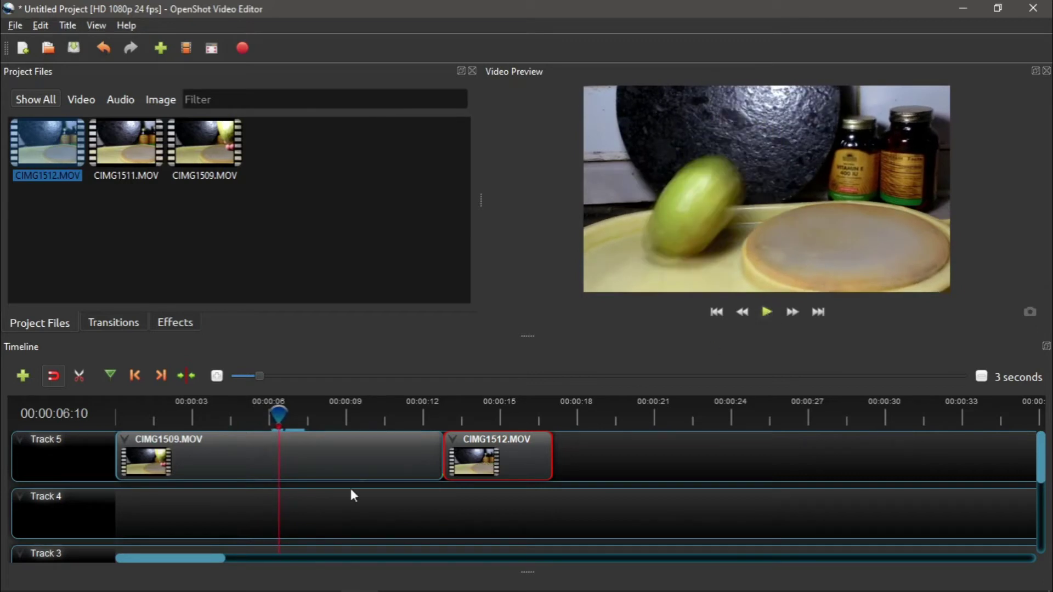
Cut CIMG1509 at the impact and move its second part after CIMG1512.
left_click(343, 456)
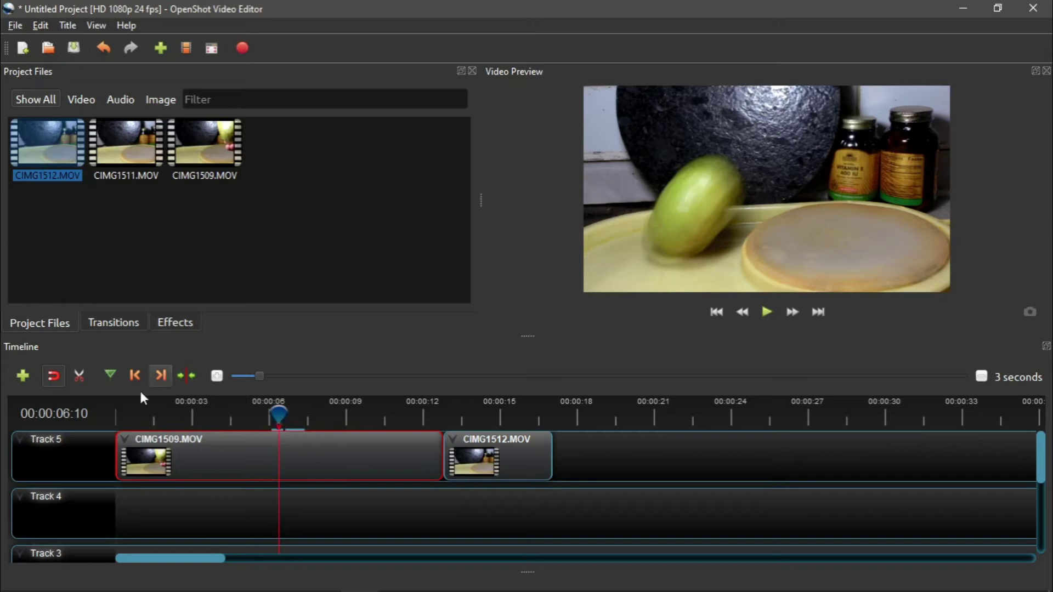
left_click(74, 378)
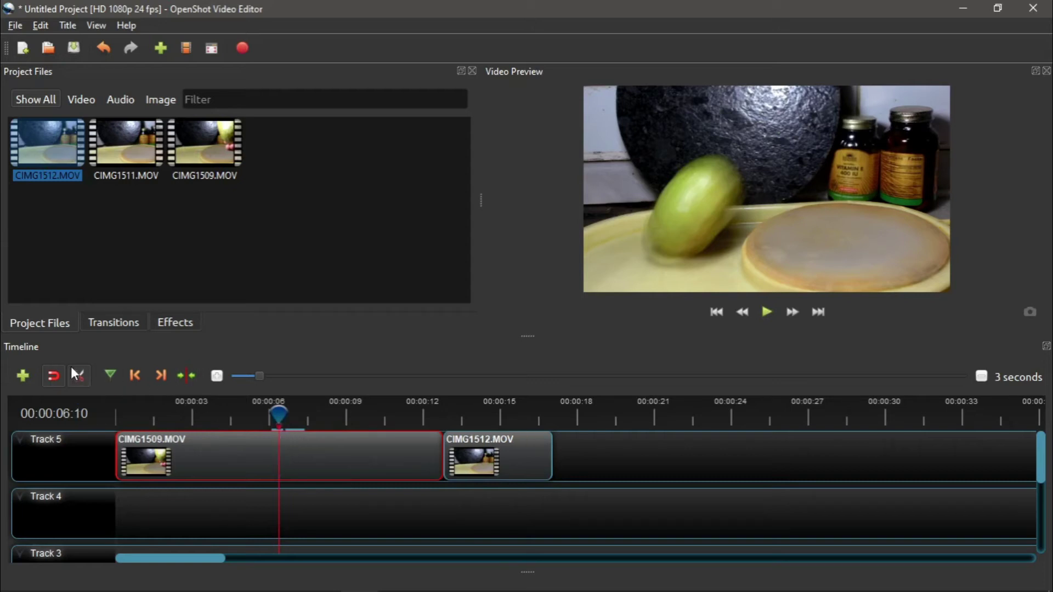
left_click(80, 378)
key("ctrl+k")
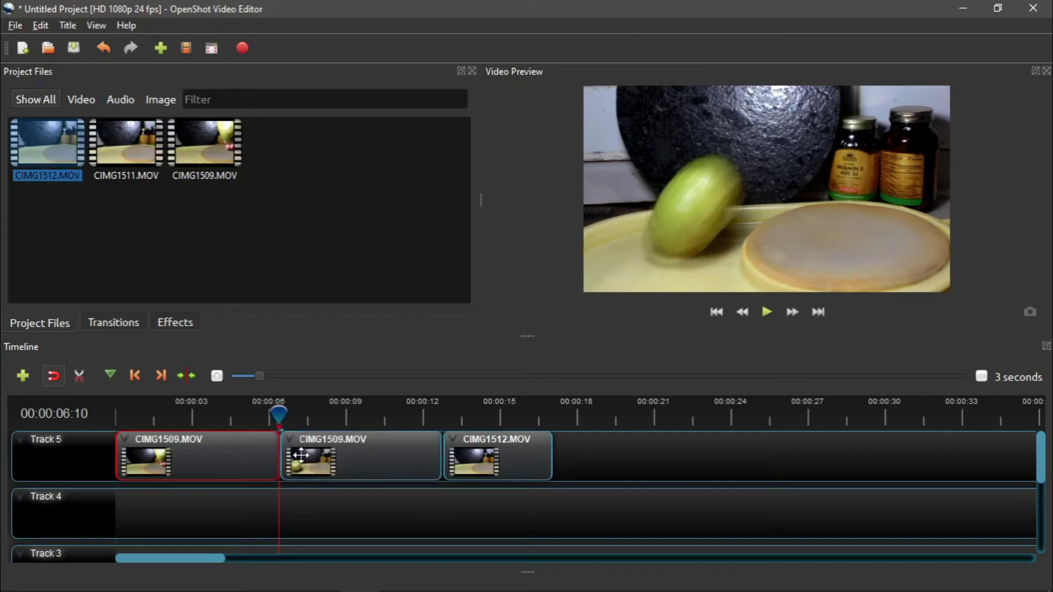
left_click_drag(370, 470, 679, 457)
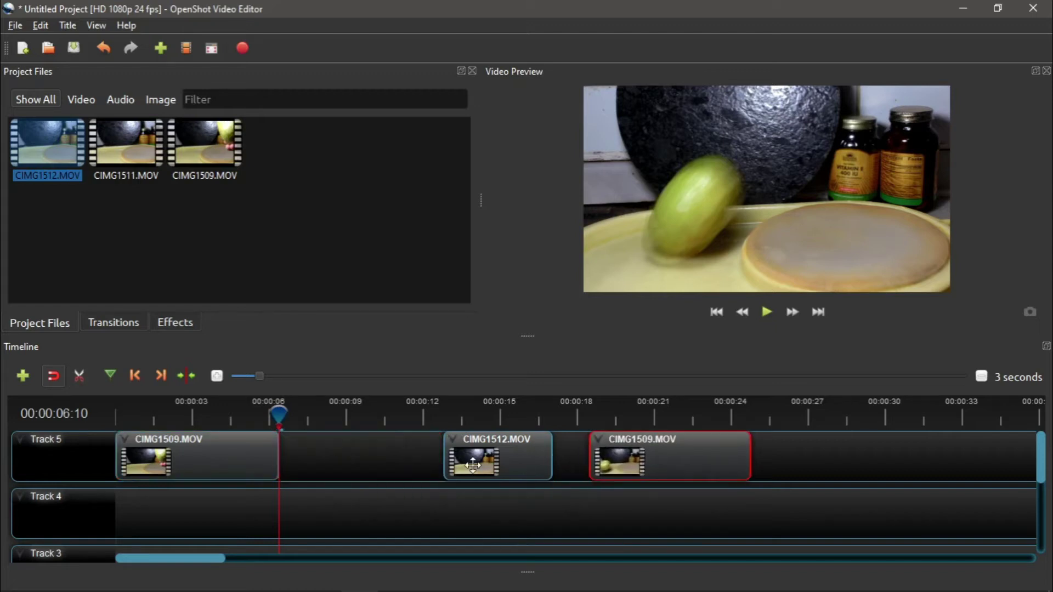
left_click_drag(466, 463, 319, 463)
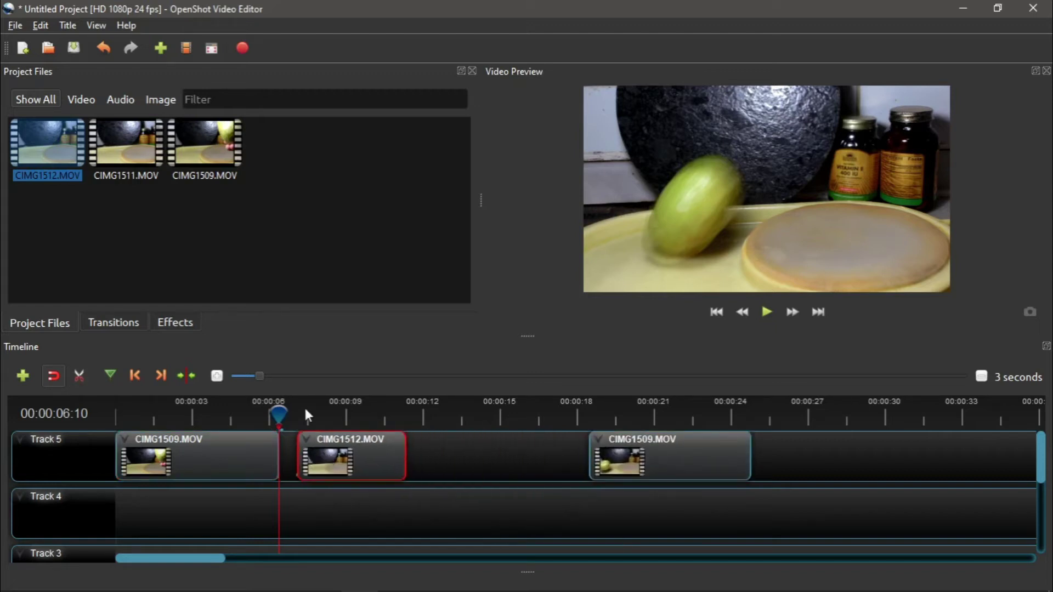
Play back the edited sequence and step frame by frame to the CIMG1512 impact.
left_click(293, 408)
key("space")
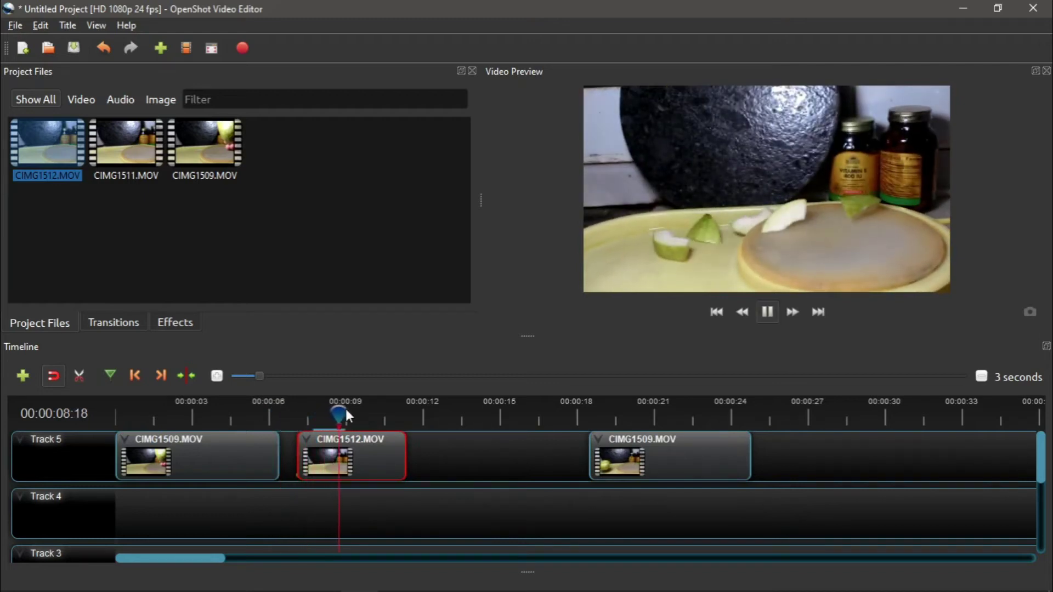
key("space")
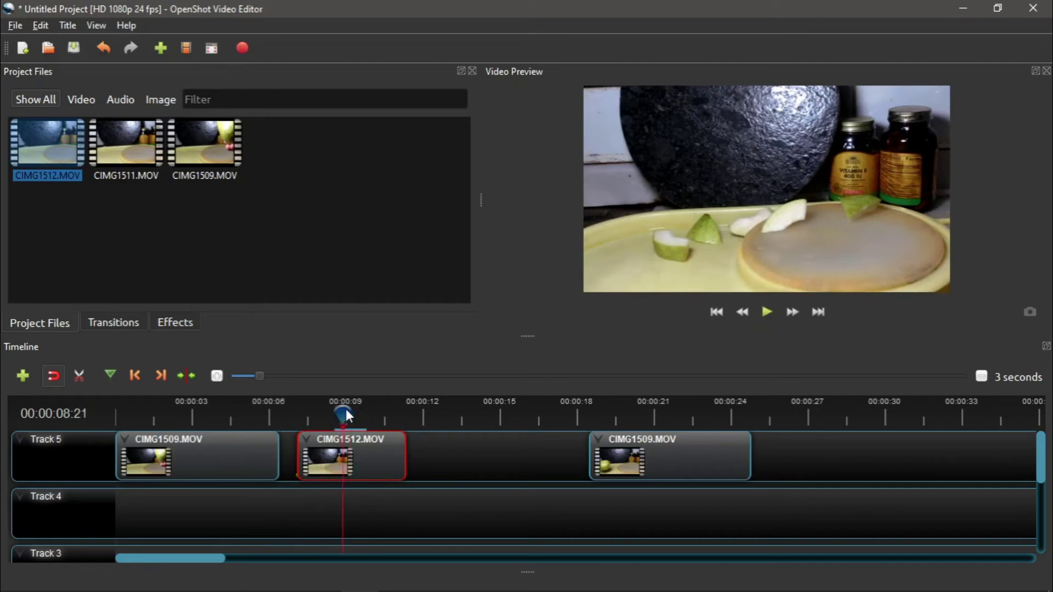
key("Left")
key("Left")
key("Left")
key("Left")
key("Left")
key("Left")
key("Left")
key("Left")
key("Left")
key("Left")
key("Left")
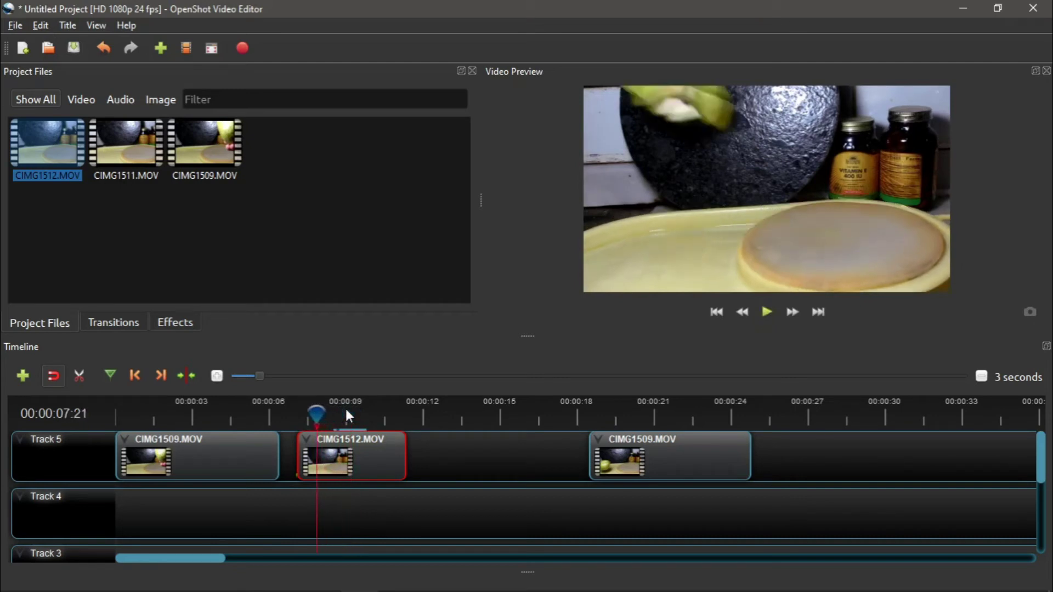
key("Right")
key("Right")
key("Right")
key("Right")
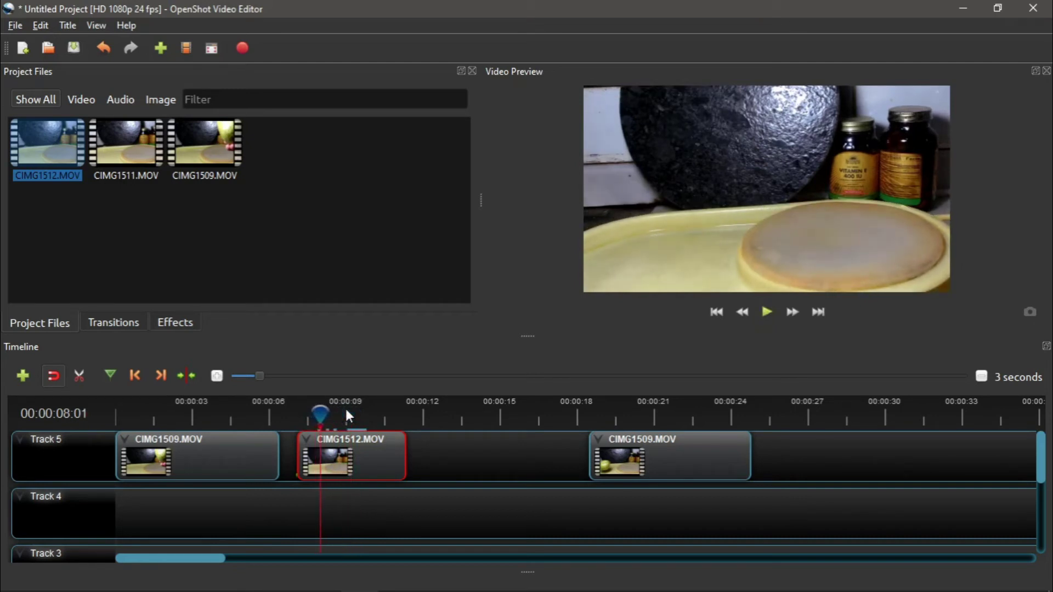
key("Right")
key("Right")
key("Right")
key("Right")
key("Right")
key("Right")
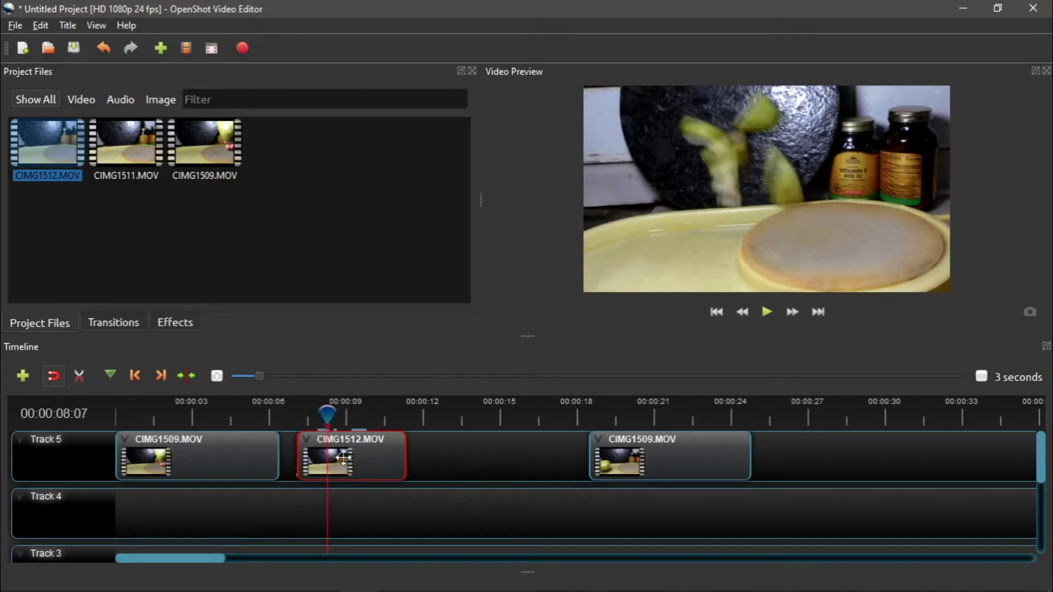
Split CIMG1512 at the impact, delete its front piece, and butt it against CIMG1509.
key("ctrl+k")
key("Delete")
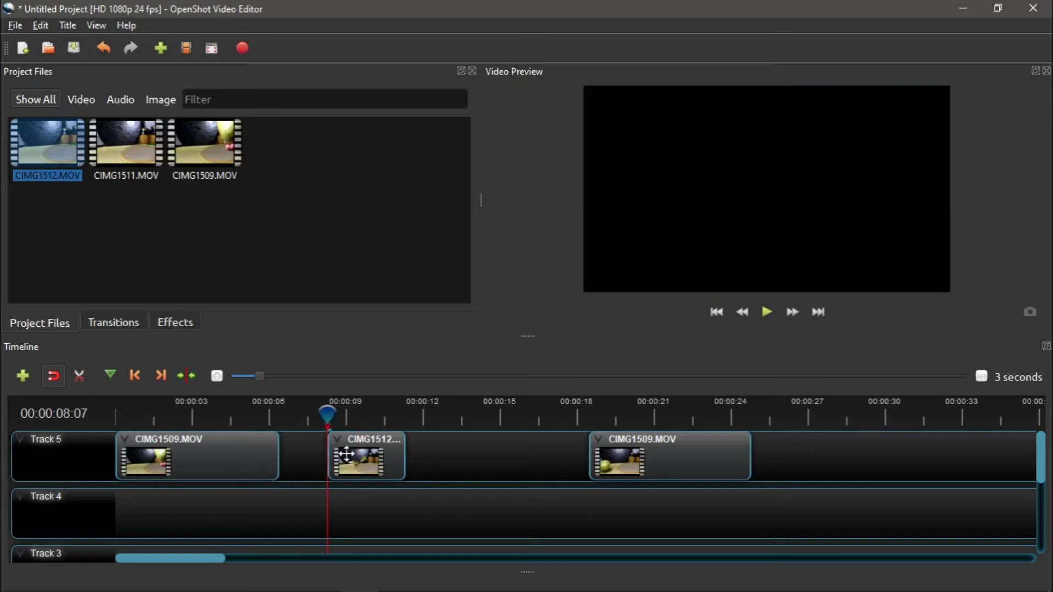
left_click_drag(363, 457, 315, 456)
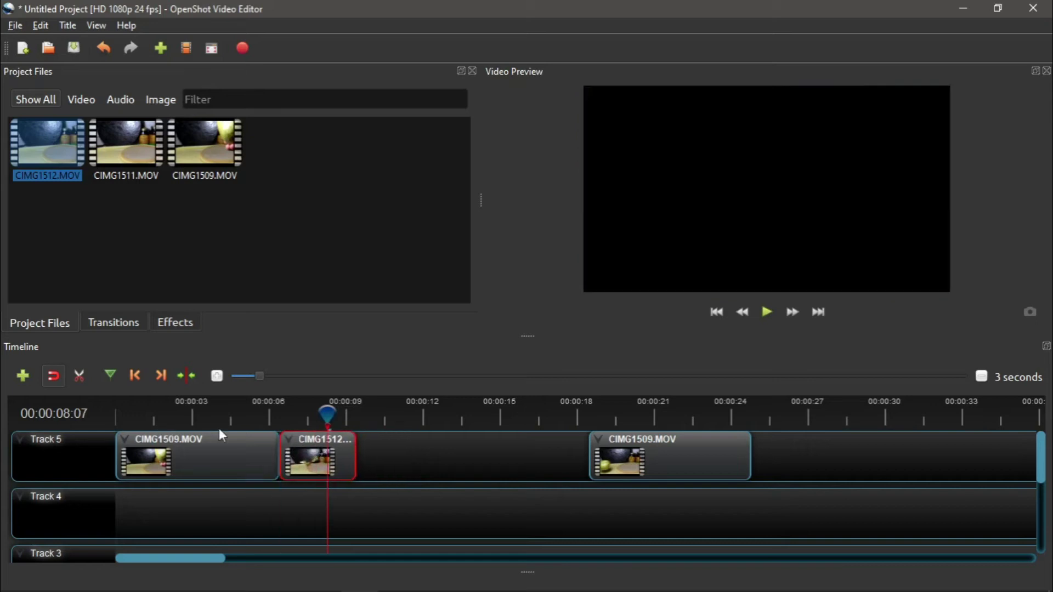
Play the edit from the start, then delete the leftover second CIMG1509 clip.
key("Home")
key("space")
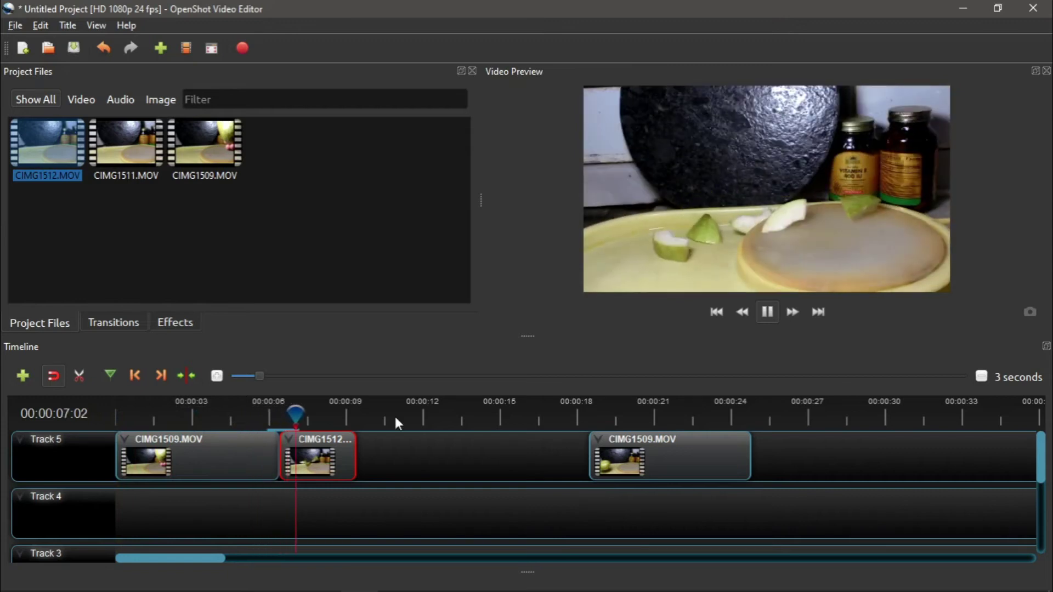
left_click(766, 312)
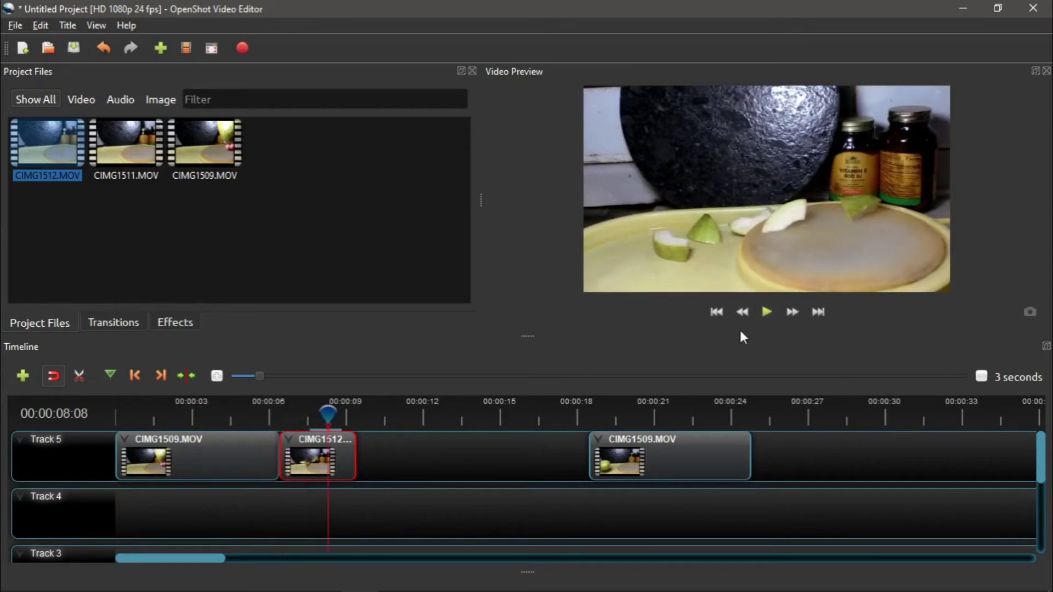
left_click(727, 462)
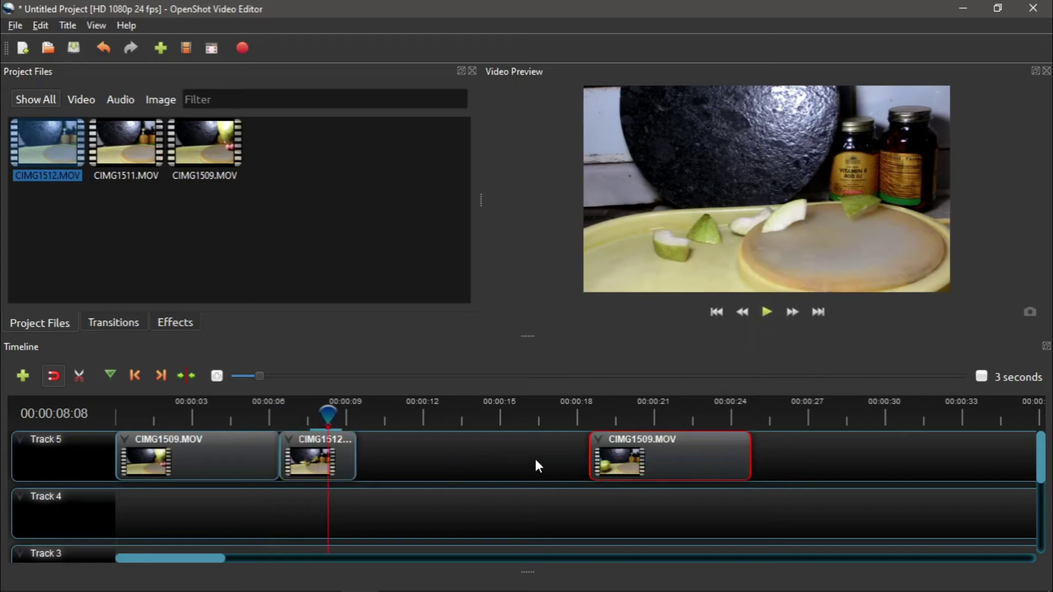
key("Delete")
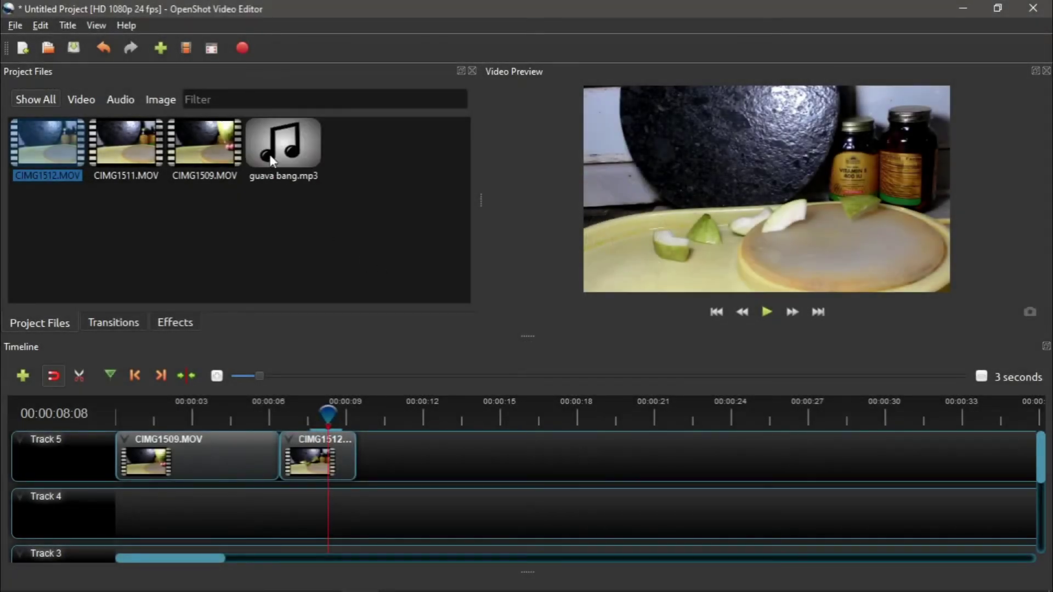
Drag guava bang.mp3 into the timeline and place its clip on Track 4 under the cut.
left_click_drag(281, 148, 438, 460)
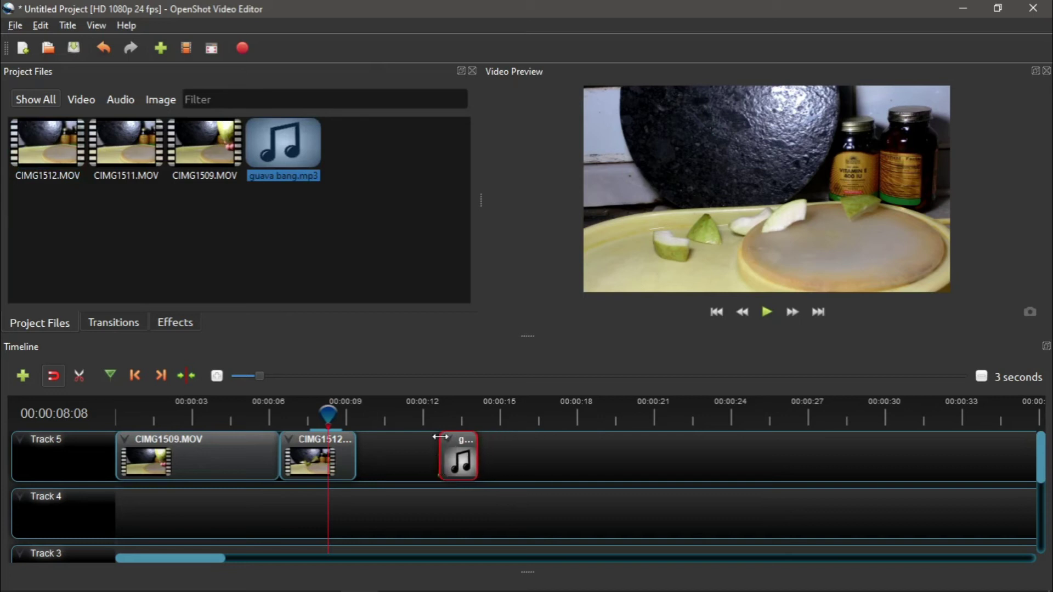
left_click(436, 406)
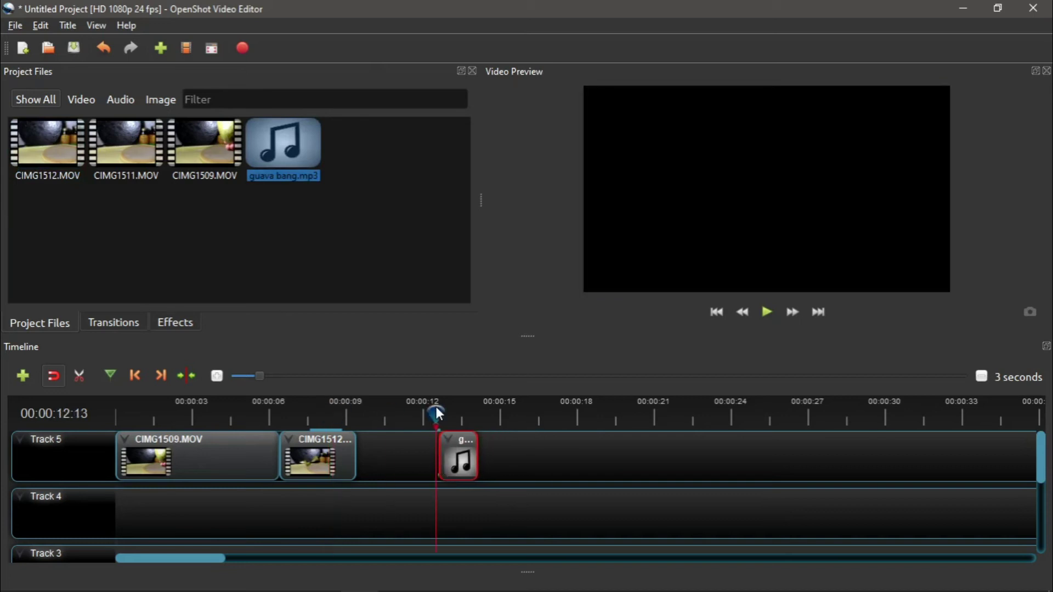
mouse_move(436, 406)
left_mouse_down()
mouse_move(449, 411)
mouse_move(432, 412)
left_mouse_up()
left_click_drag(458, 456, 285, 512)
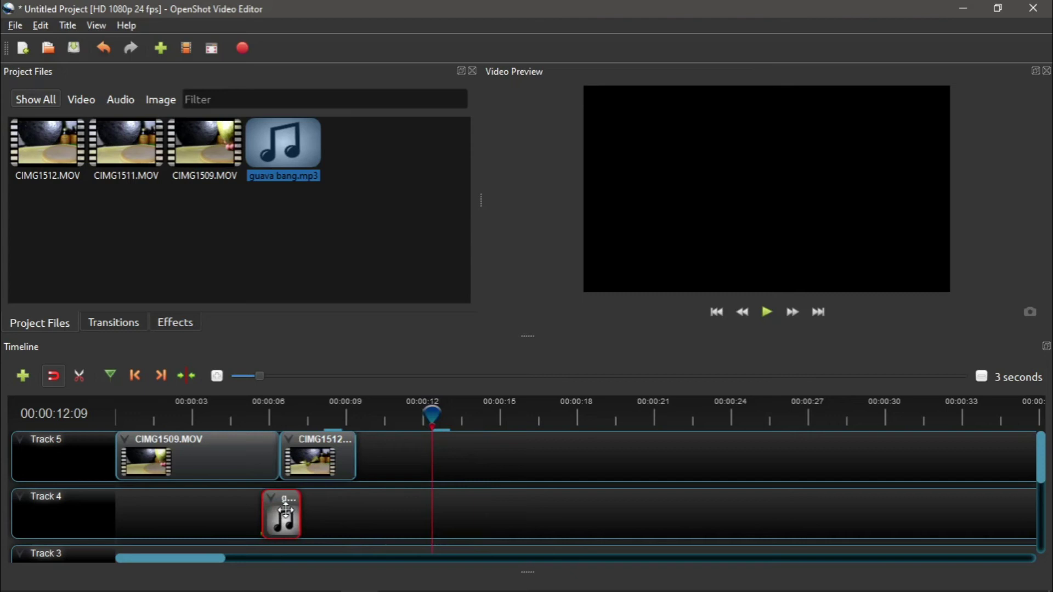
left_click(255, 418)
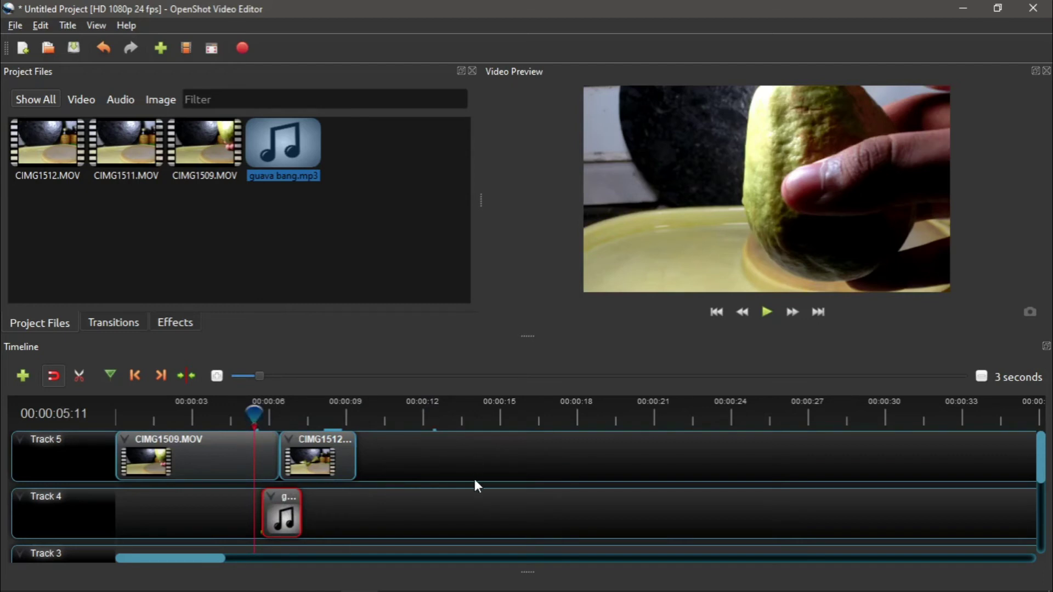
scroll(475, 479, "down", 3)
scroll(475, 479, "up", 1)
scroll(474, 481, "up", 1)
scroll(475, 481, "up", 1)
left_click_drag(255, 415, 217, 415)
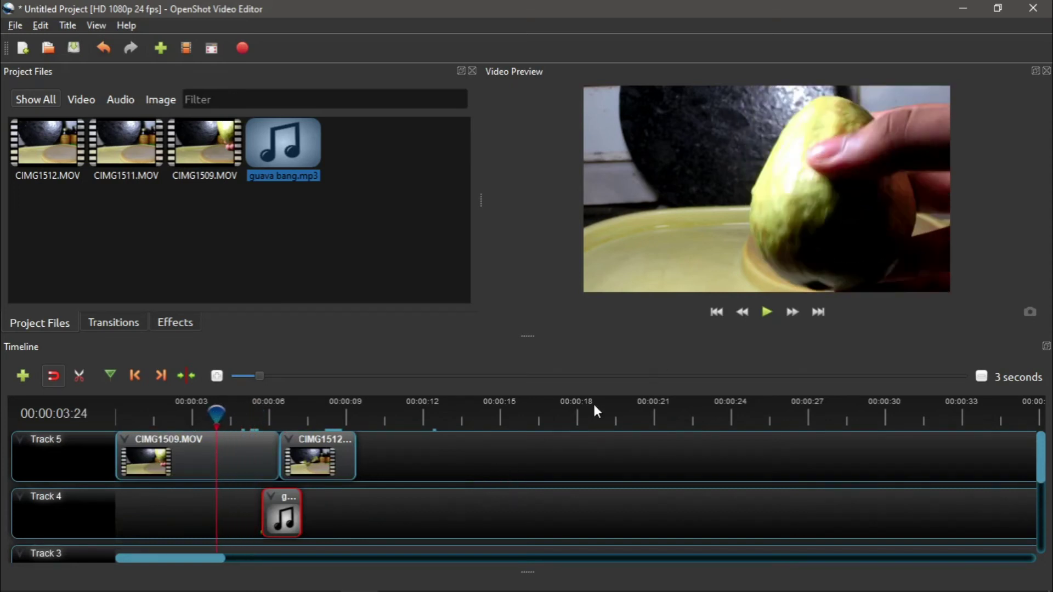
Nudge the guava bang.mp3 clip on Track 4 slightly earlier.
key("space")
left_click(287, 408)
scroll(341, 496, "up", 2, "ctrl")
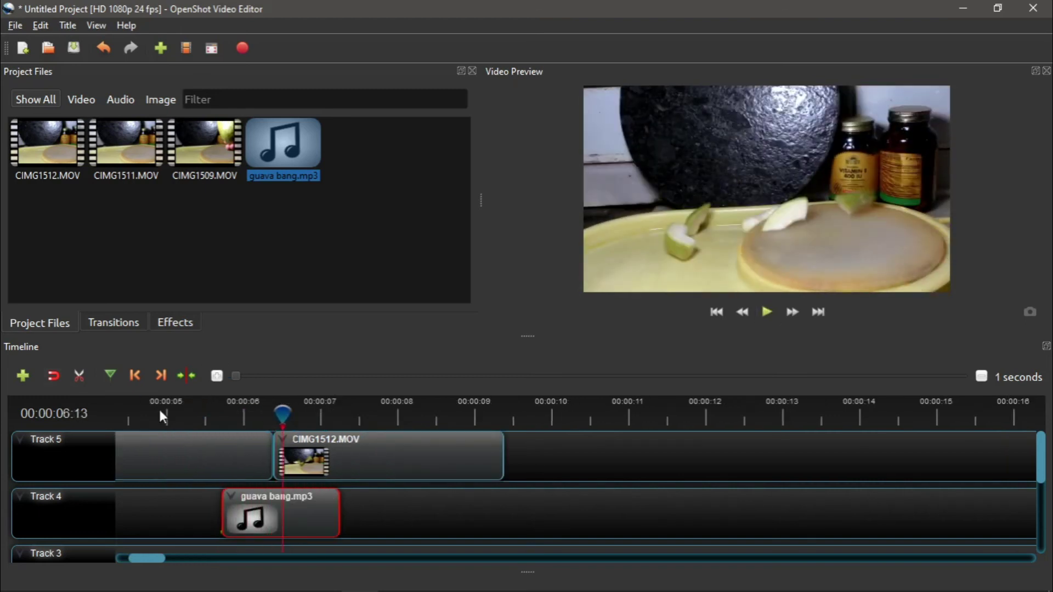
left_click_drag(293, 522, 282, 521)
Scrub back before the join and play through to check the sound sync.
left_click(313, 412)
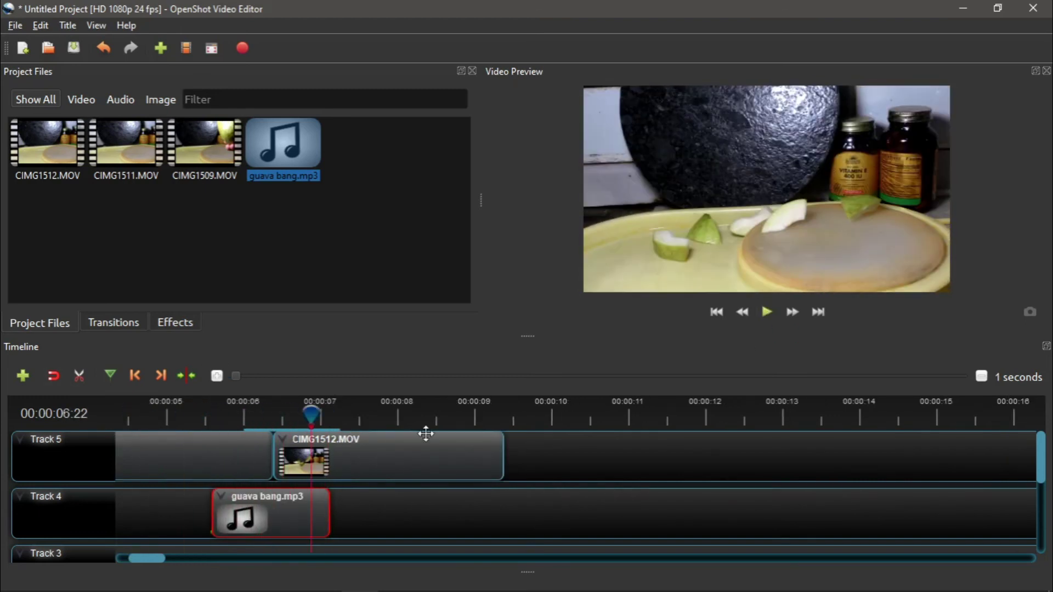
left_click_drag(314, 414, 147, 414)
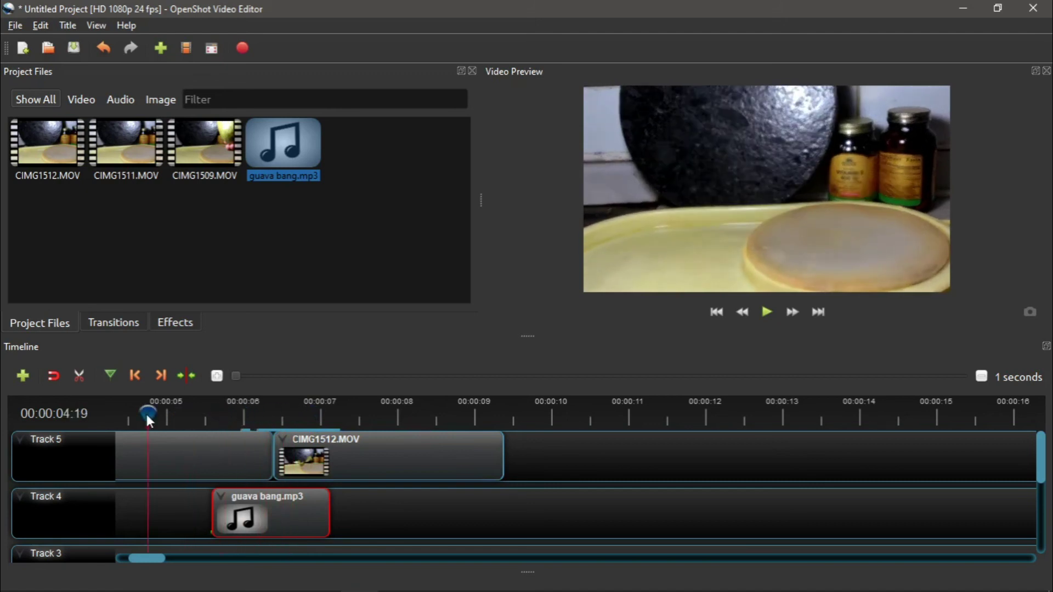
key("space")
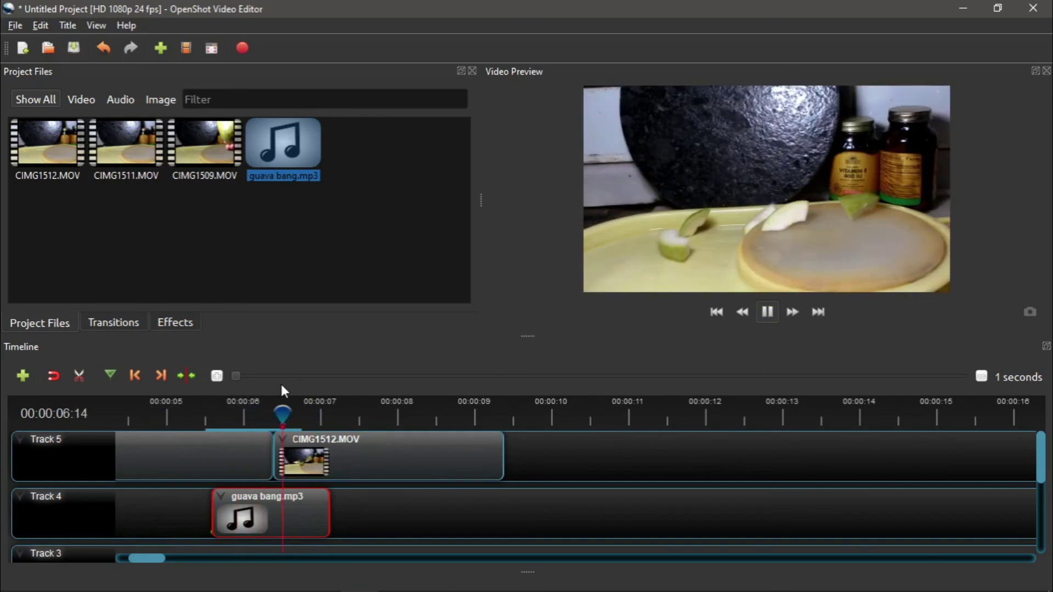
key("space")
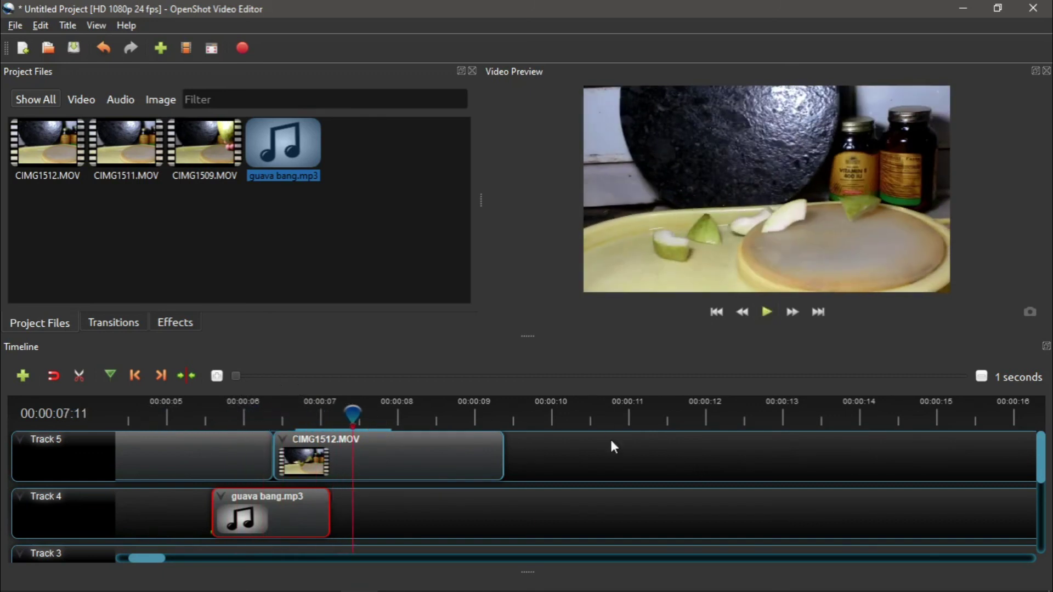
scroll(615, 446, "down", 2)
scroll(983, 377, "down", 1)
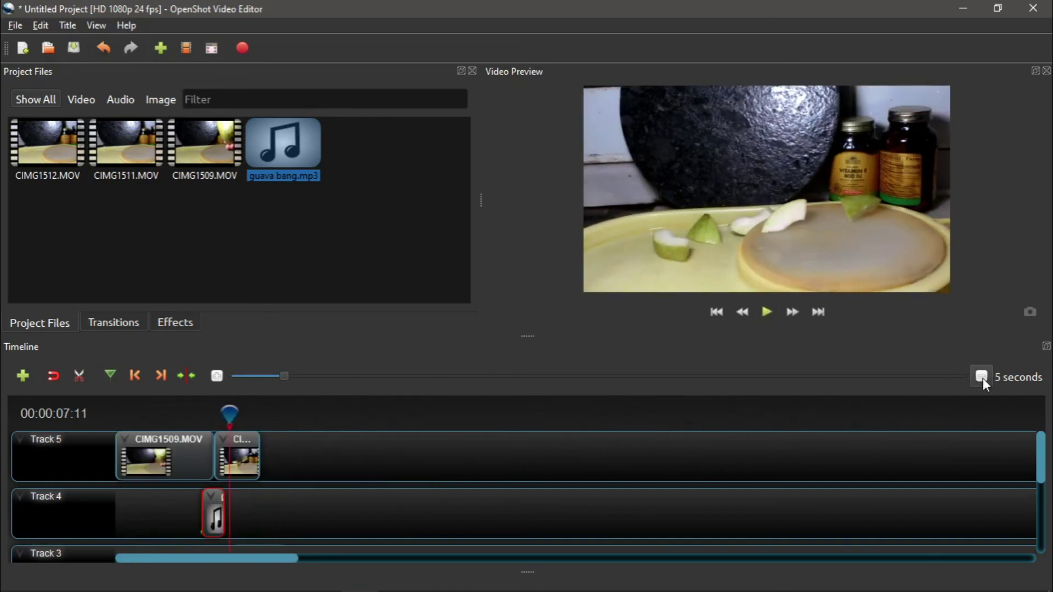
scroll(983, 378, "down", 1)
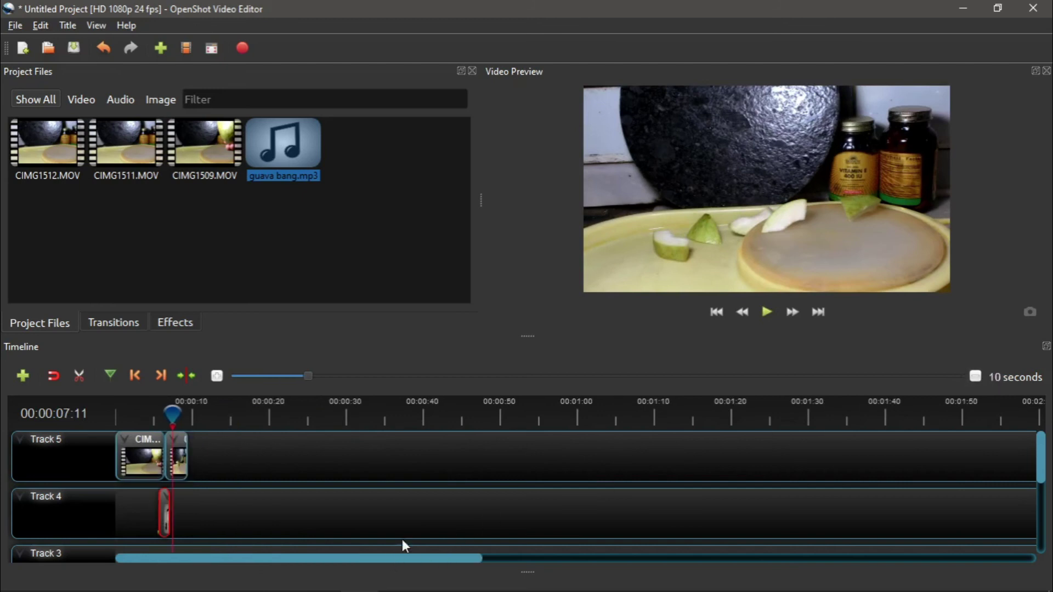